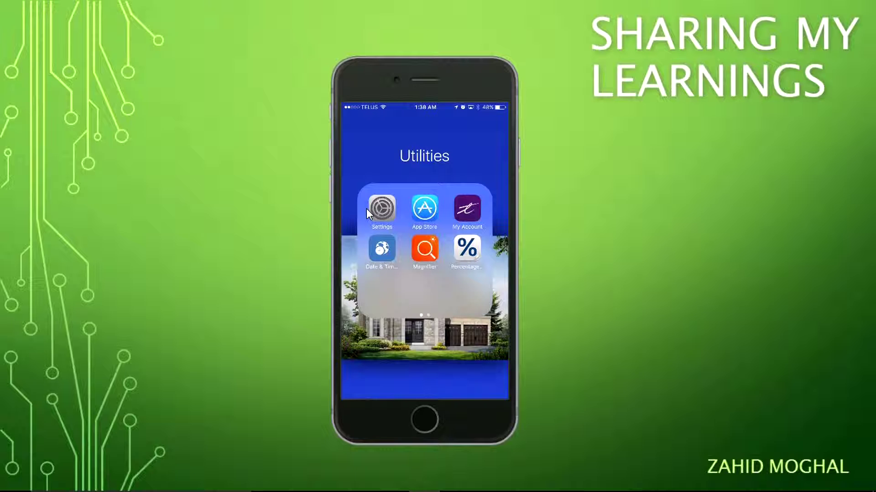
Go to Settings > General > Storage & iCloud Usage, showing 7.9 GB used and 47.6 GB available
left_click(382, 210)
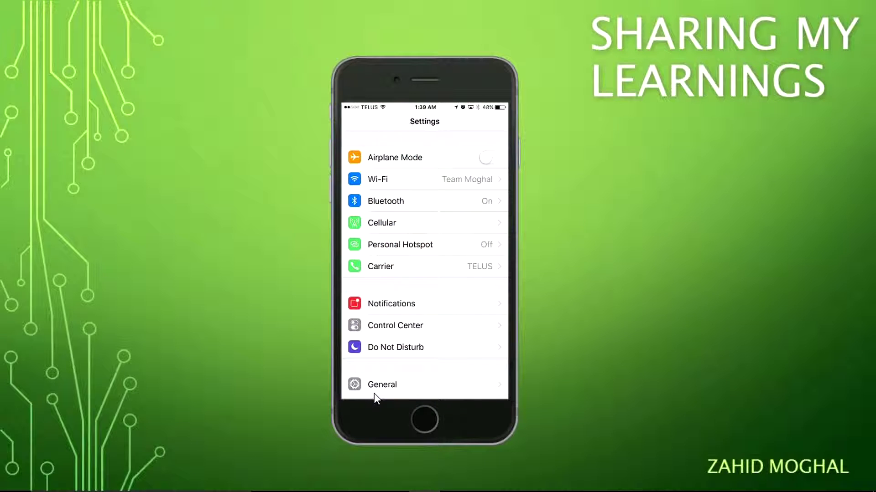
left_click(374, 393)
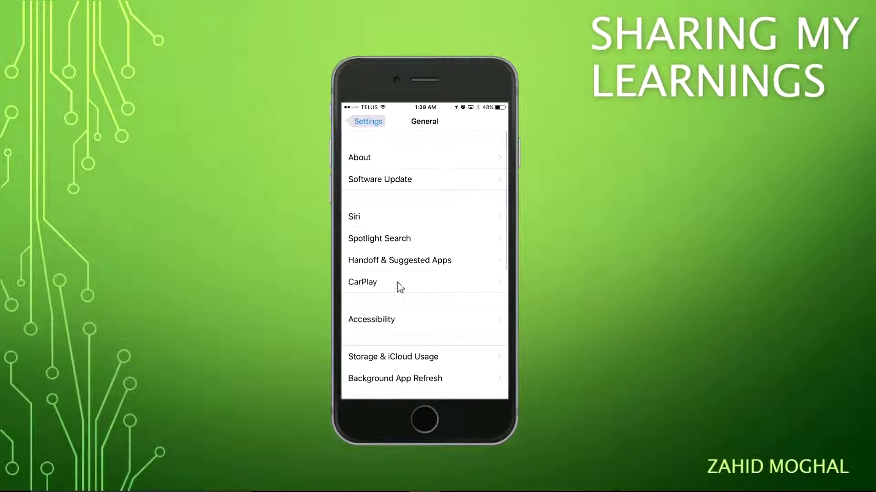
left_click(399, 369)
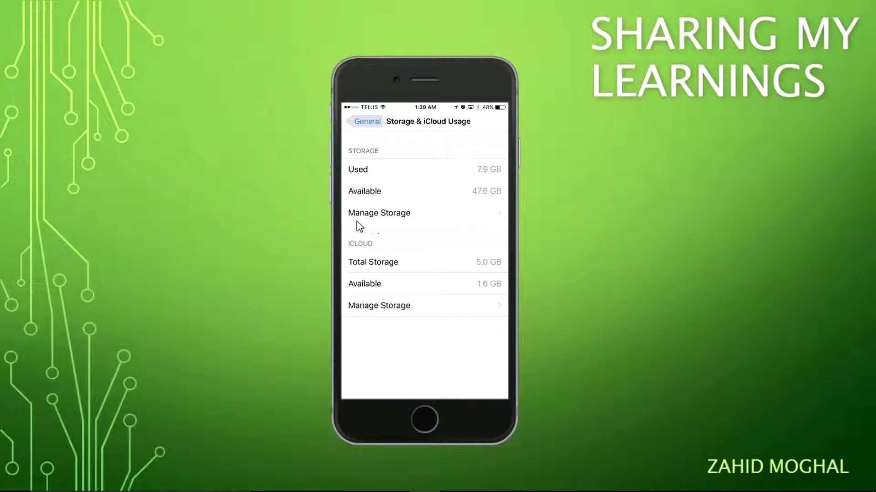
Open Manage Storage and scroll down and back up through the per-app storage list
left_click(372, 223)
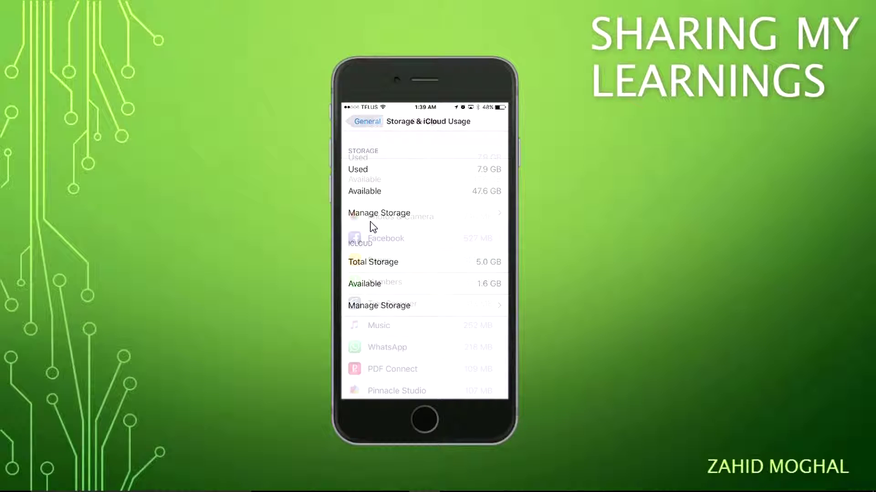
scroll(371, 224, "down", 5)
scroll(372, 224, "down", 15)
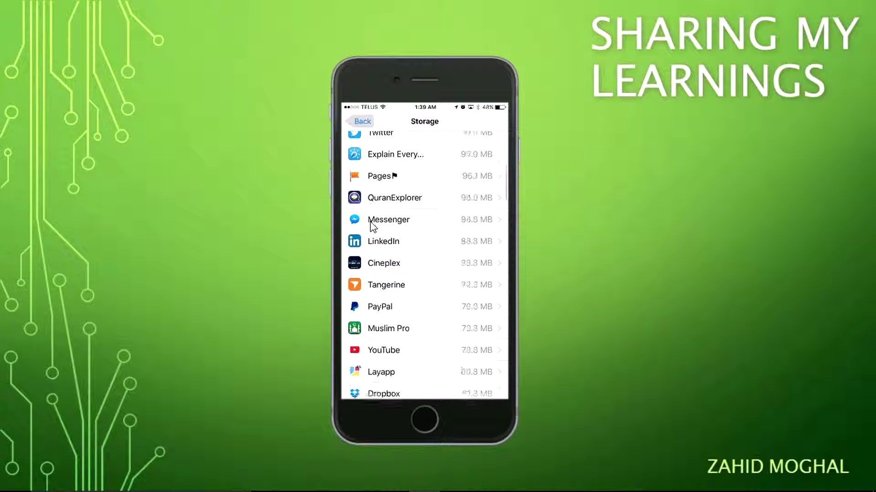
scroll(371, 223, "down", 15)
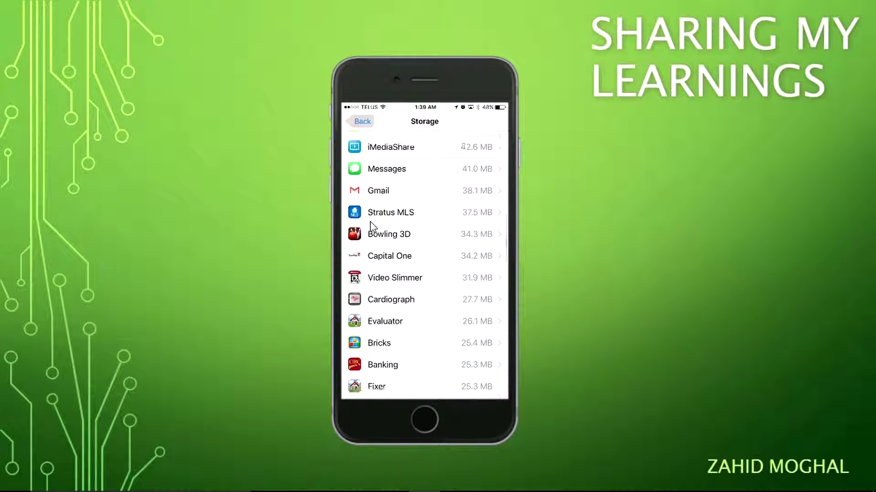
scroll(371, 224, "down", 15)
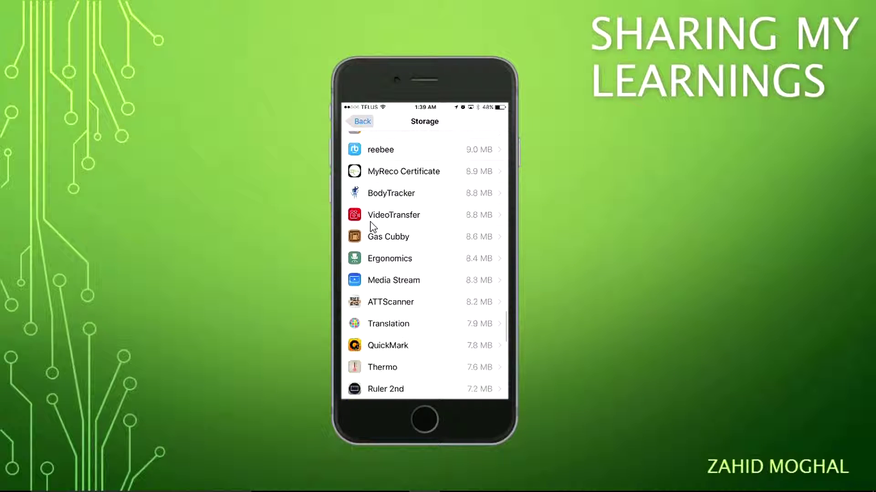
scroll(371, 224, "up", 15)
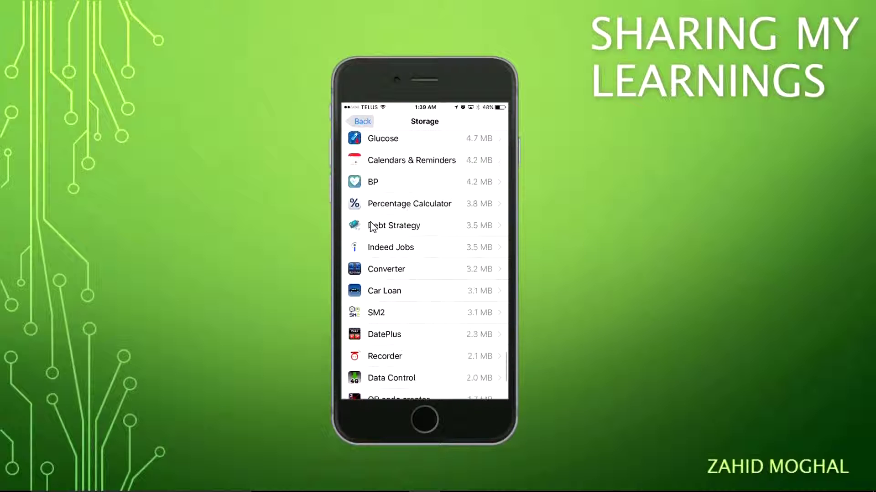
scroll(372, 225, "up", 10)
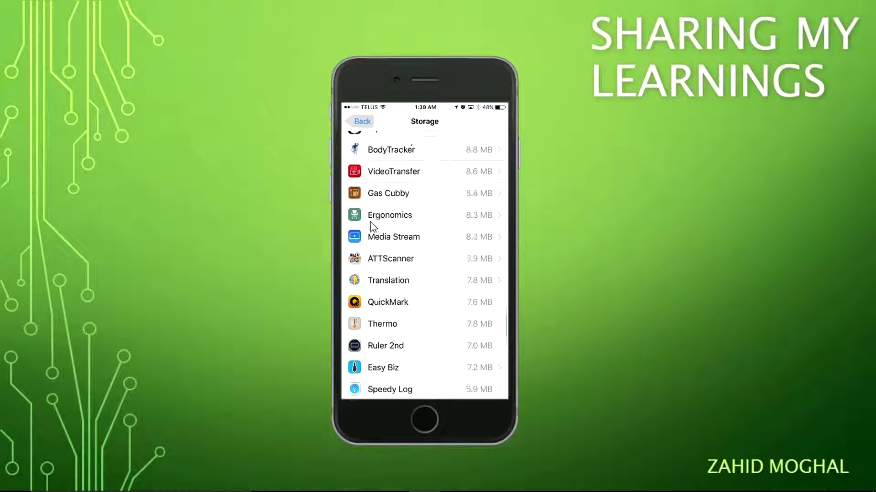
scroll(371, 226, "up", 5)
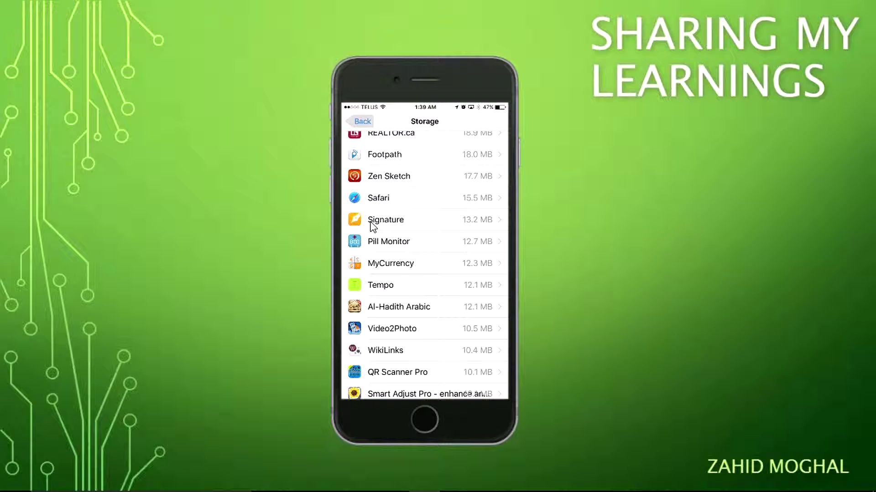
scroll(372, 227, "up", 10)
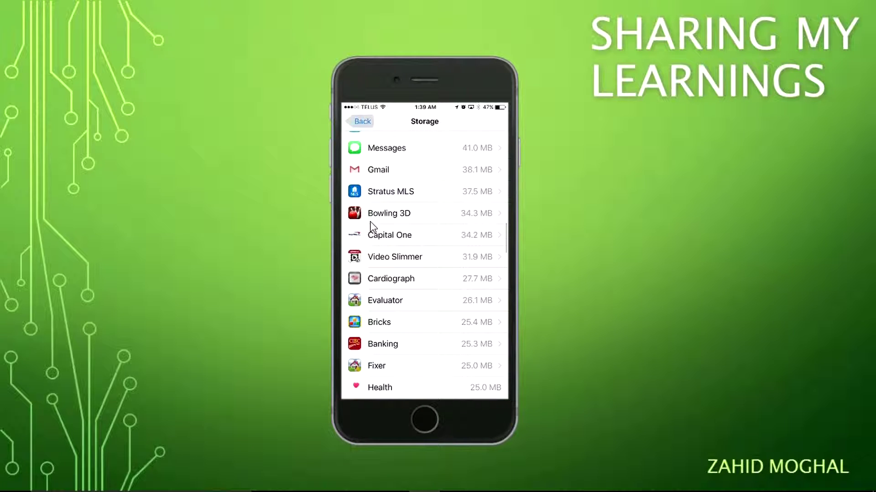
scroll(373, 227, "up", 2)
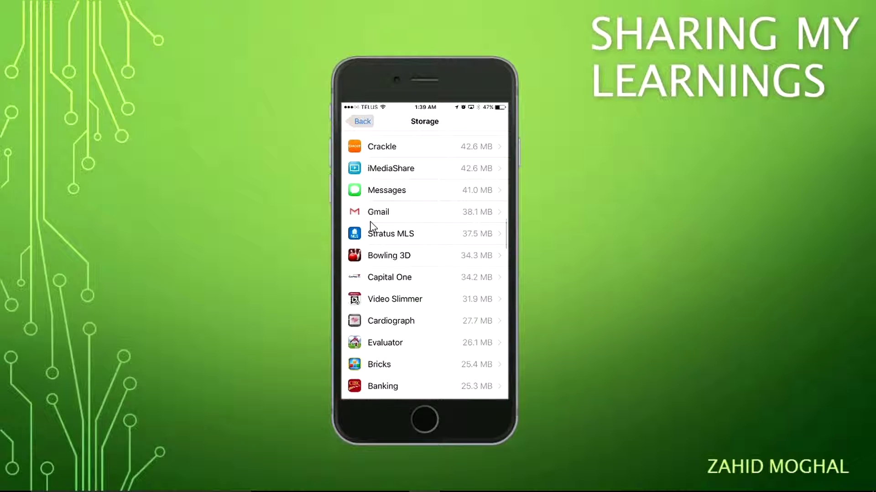
scroll(373, 227, "up", 10)
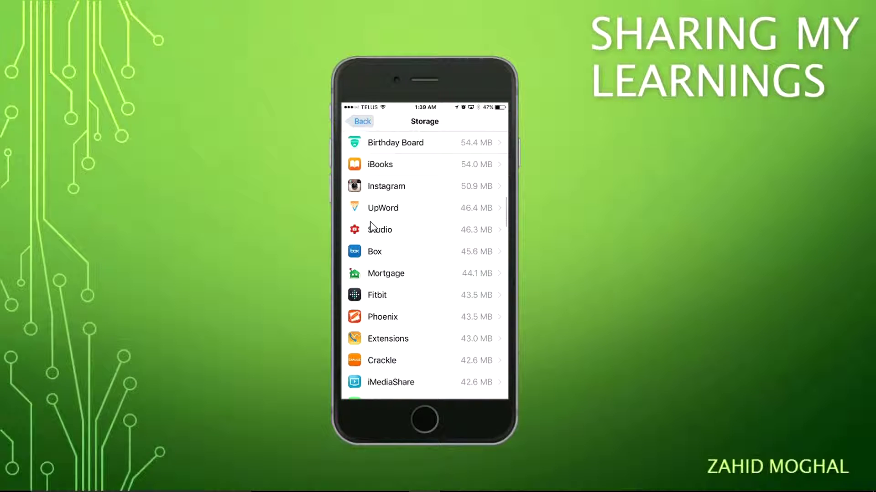
scroll(371, 222, "up", 5)
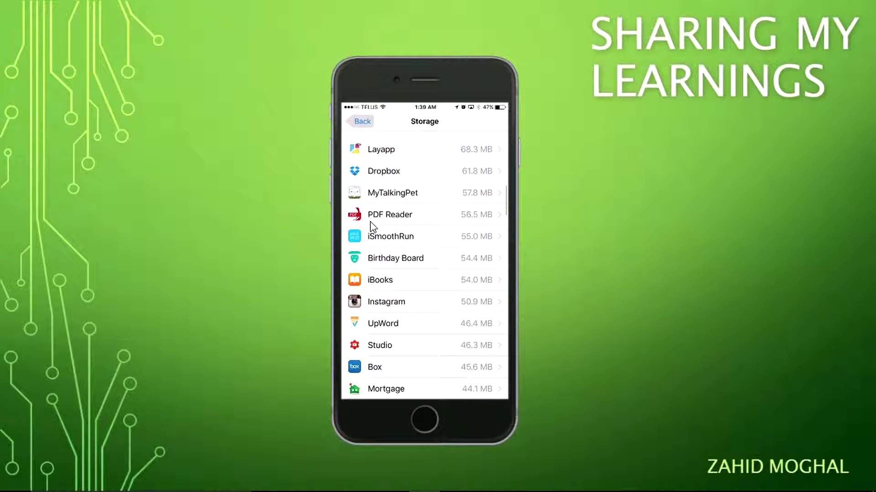
scroll(373, 226, "up", 15)
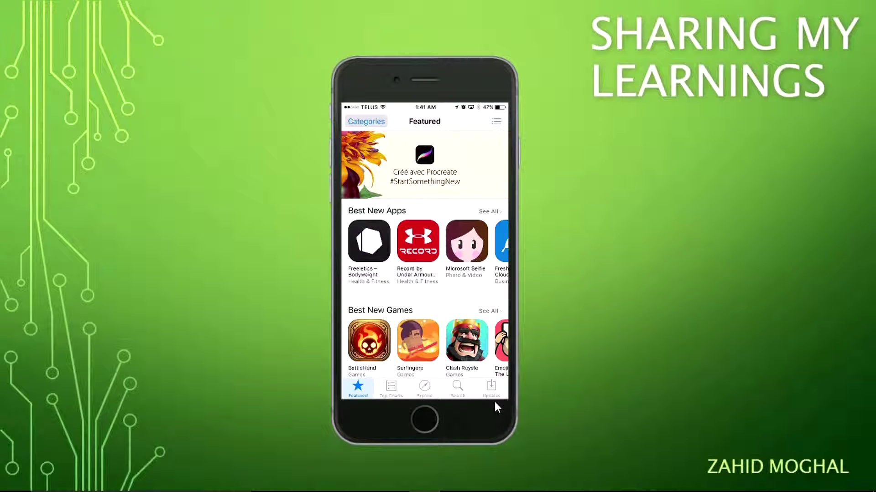
Show the All purchased apps list under App Store Updates and scroll through it
left_click(492, 398)
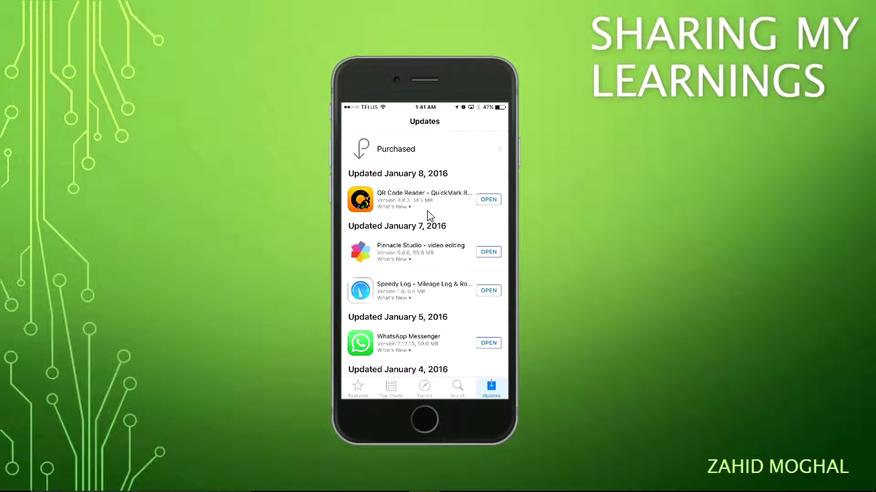
left_click(472, 158)
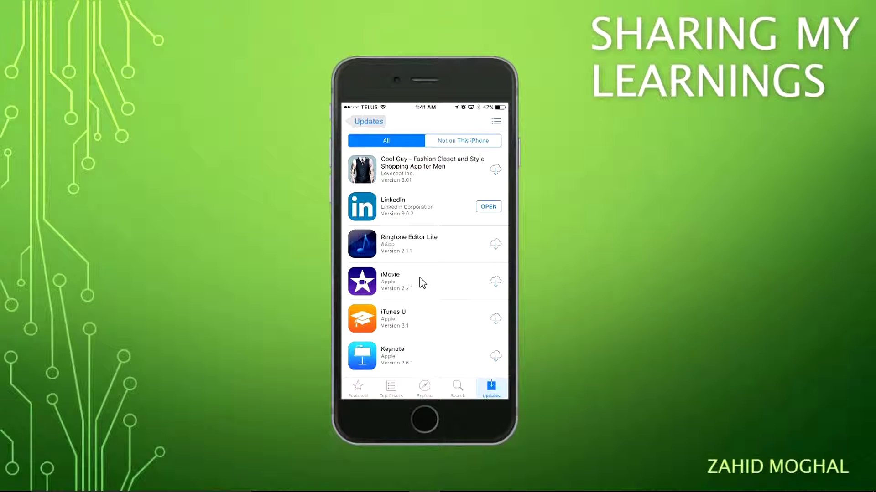
scroll(422, 283, "down", 2)
scroll(423, 283, "down", 4)
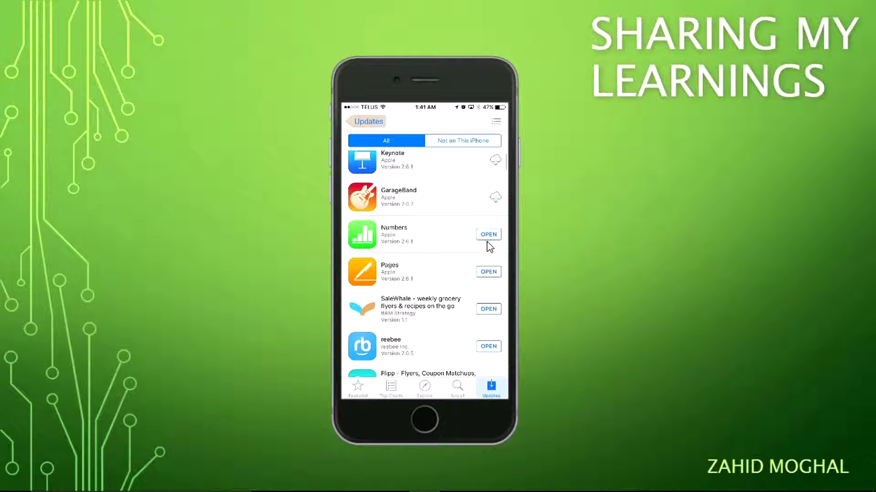
scroll(448, 259, "down", 2)
scroll(450, 277, "down", 5)
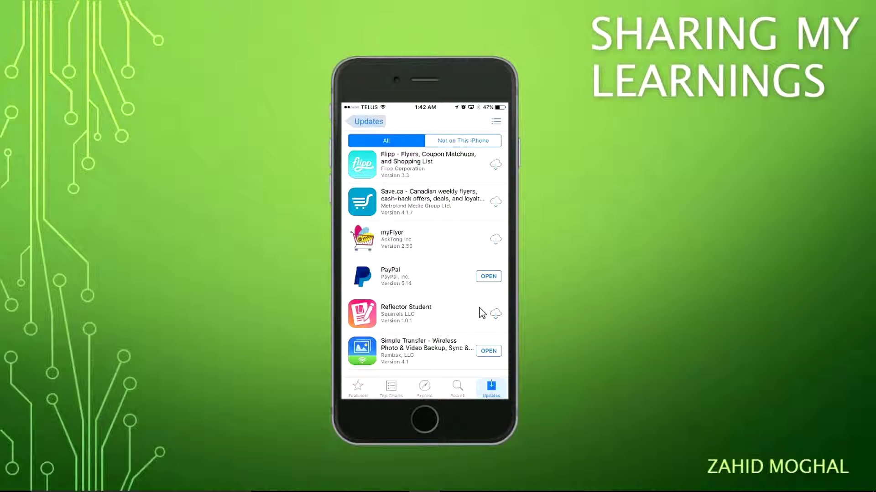
scroll(484, 314, "down", 5)
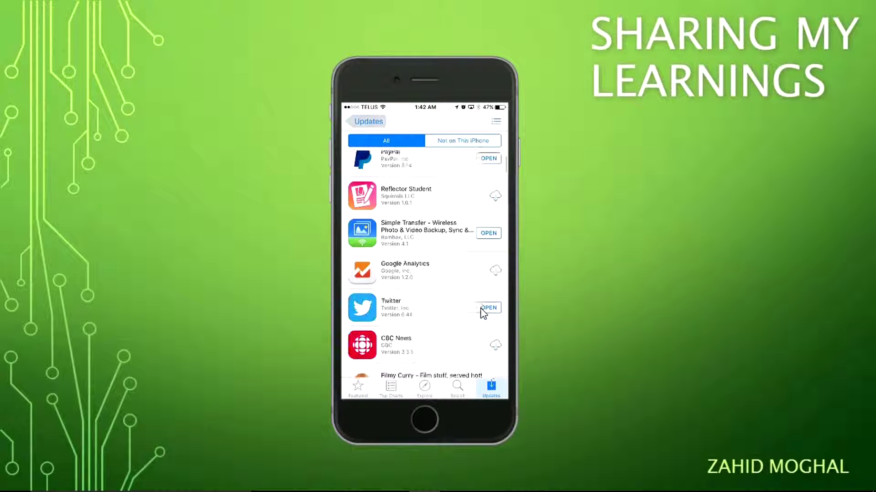
scroll(483, 314, "down", 3)
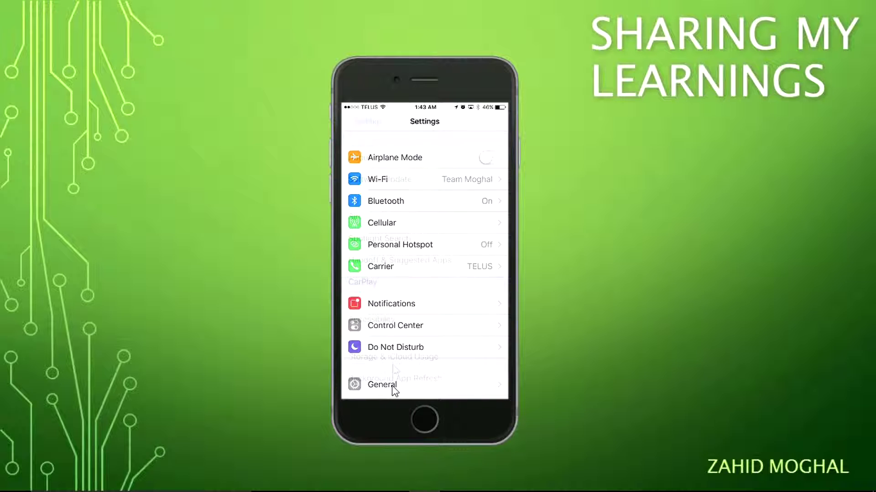
Open General > Storage & iCloud Usage > Manage Storage, with Photos & Camera first at 746 MB
left_click(393, 388)
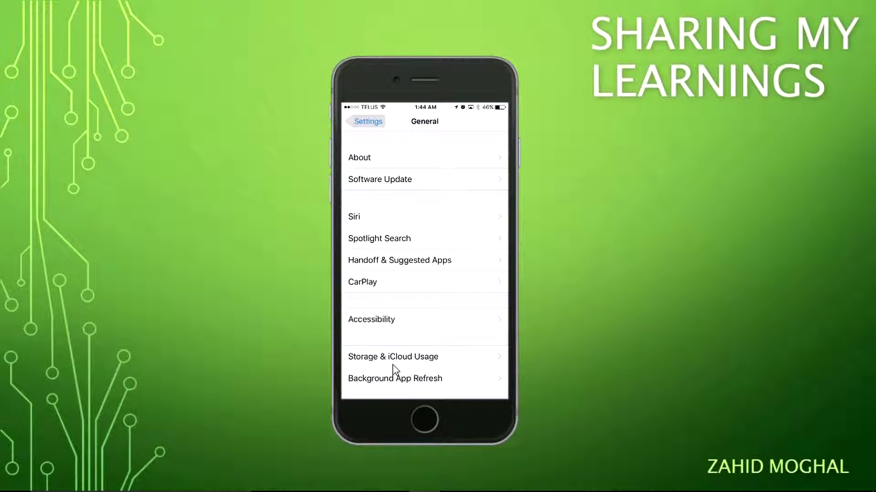
left_click(393, 363)
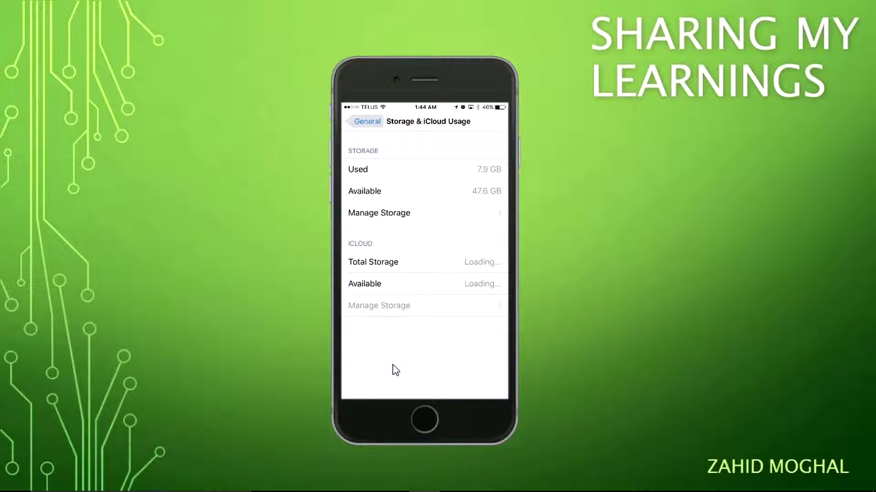
left_click(385, 223)
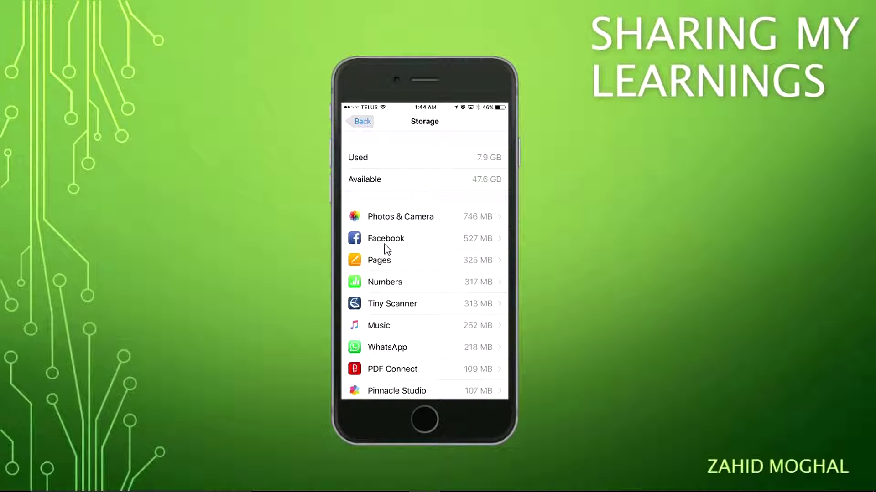
scroll(416, 285, "down", 5)
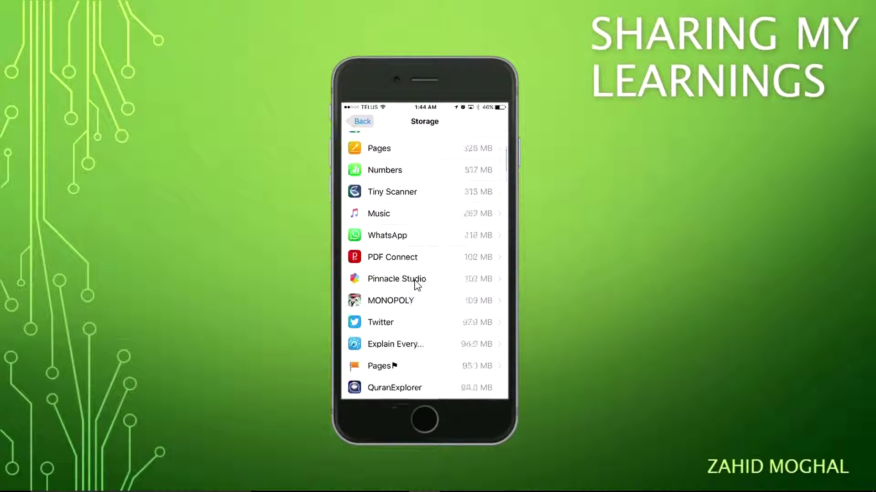
scroll(416, 285, "up", 3)
scroll(416, 285, "up", 2)
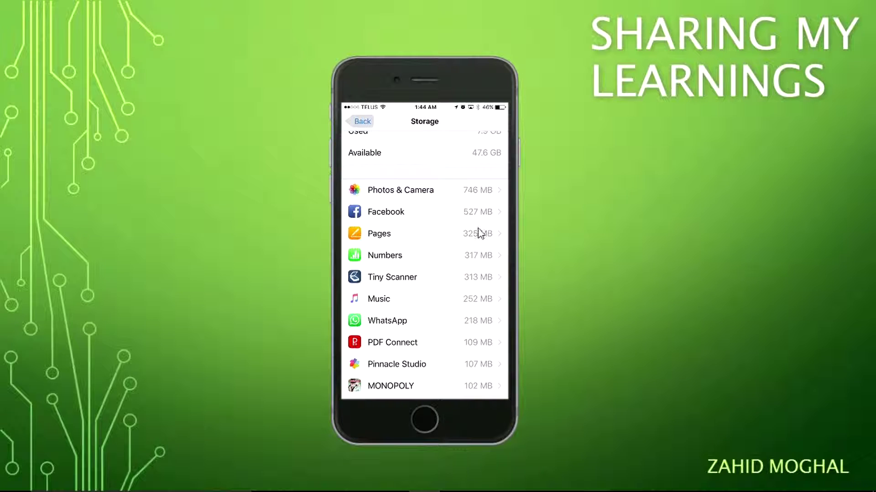
left_click(418, 285)
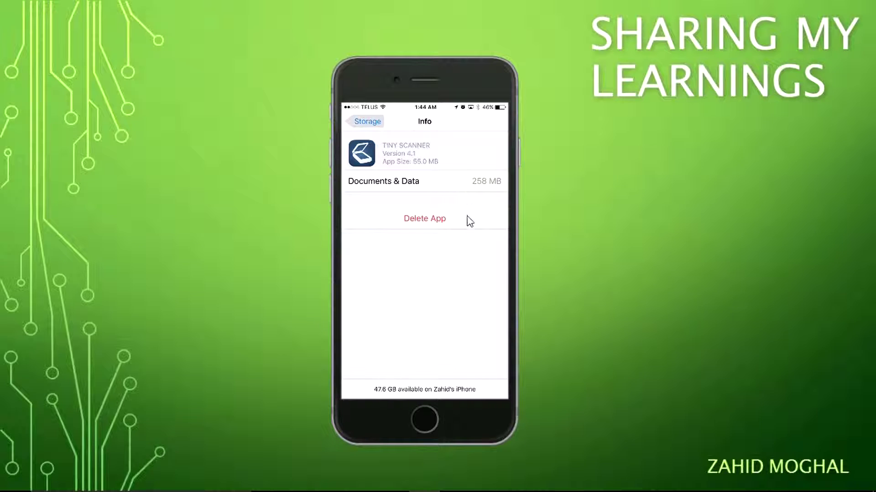
left_click(365, 122)
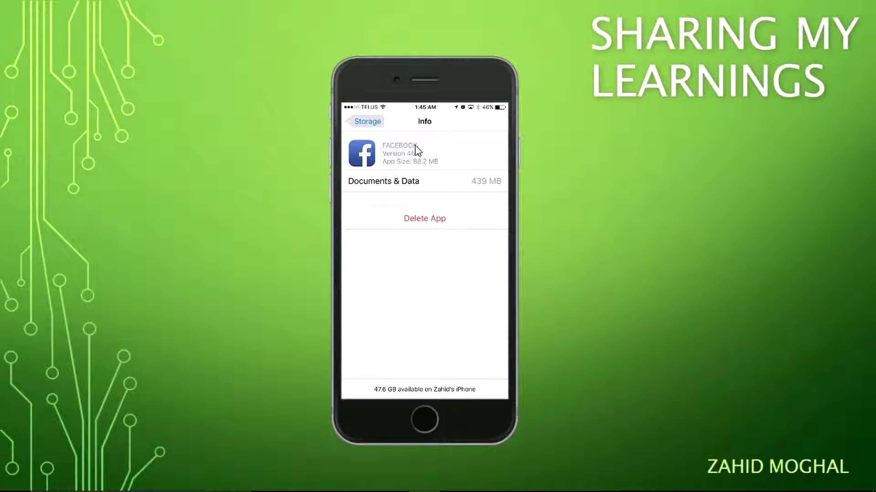
left_click(368, 122)
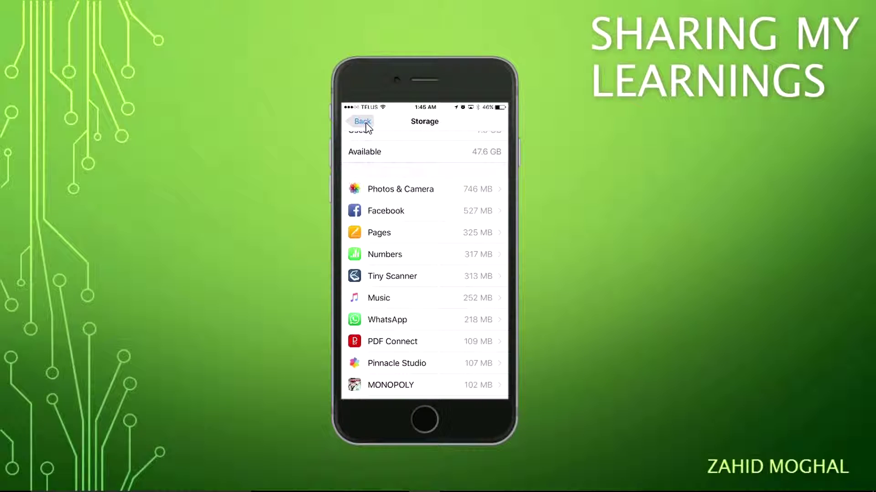
Scroll through the remaining apps in the per-app storage list
scroll(368, 126, "down", 3)
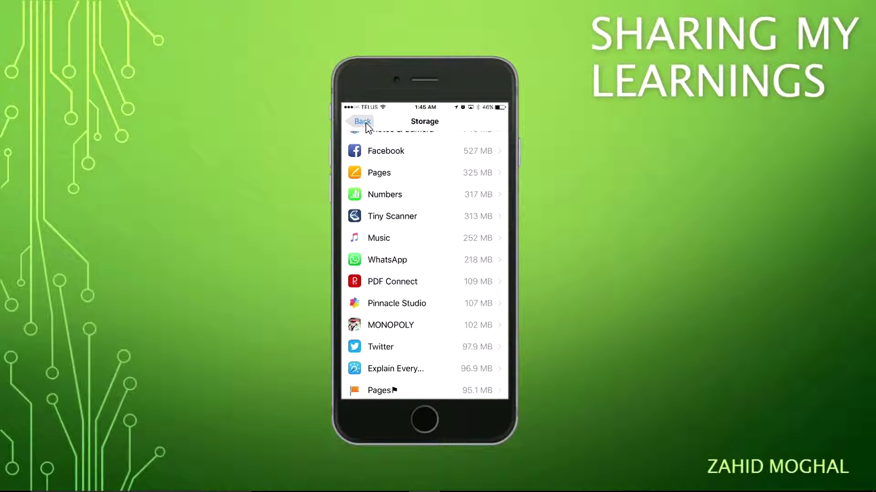
scroll(368, 127, "down", 3)
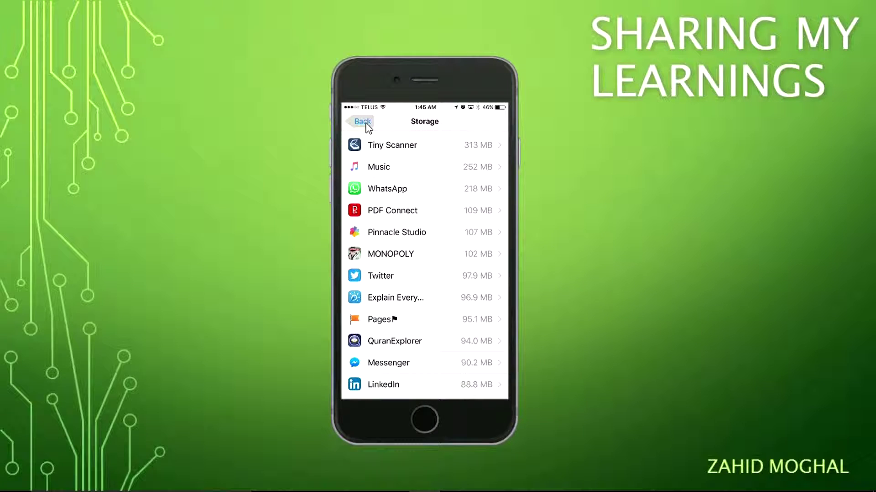
scroll(367, 127, "up", 2)
scroll(368, 127, "down", 4)
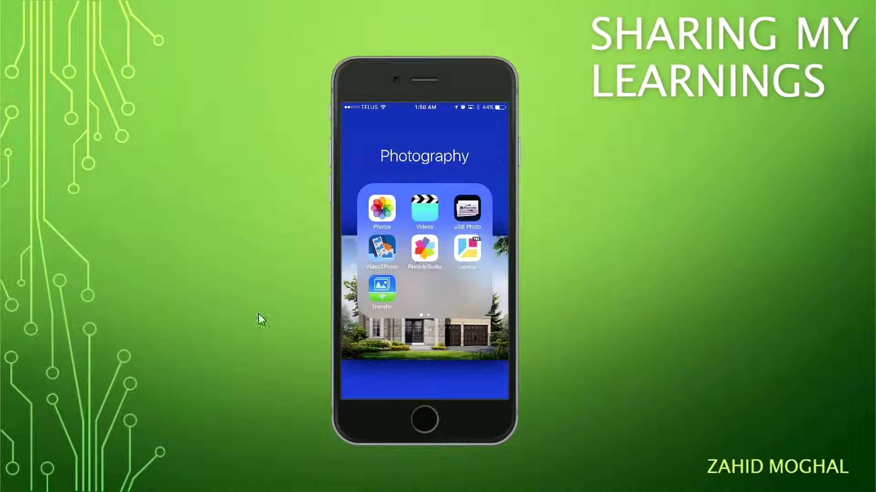
Open the Photos Recently Deleted album and enter selection mode for its three items
left_click(385, 220)
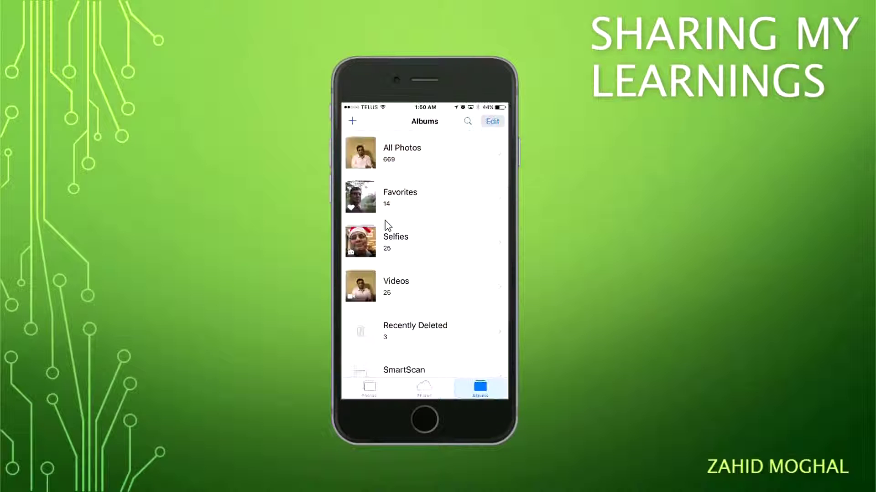
left_click(420, 339)
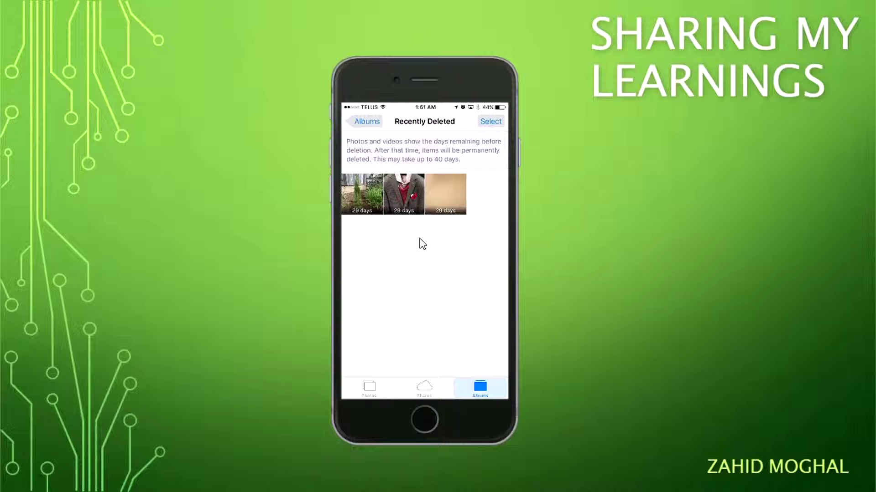
left_click(489, 123)
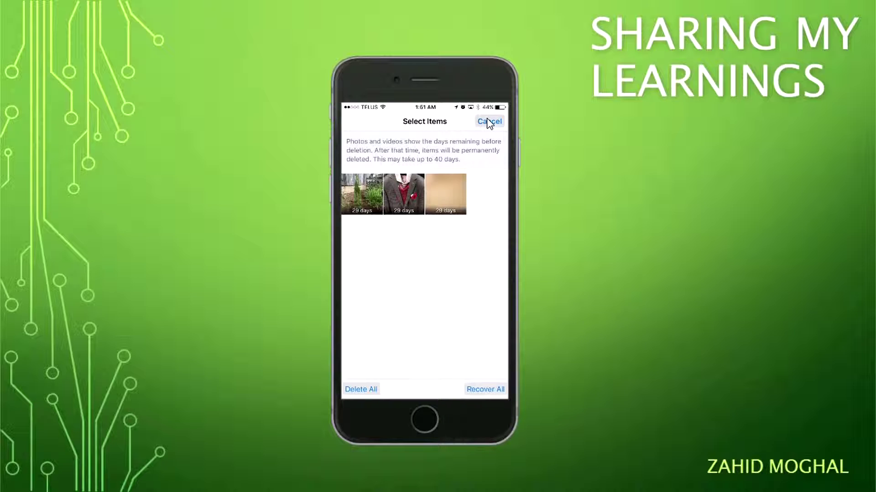